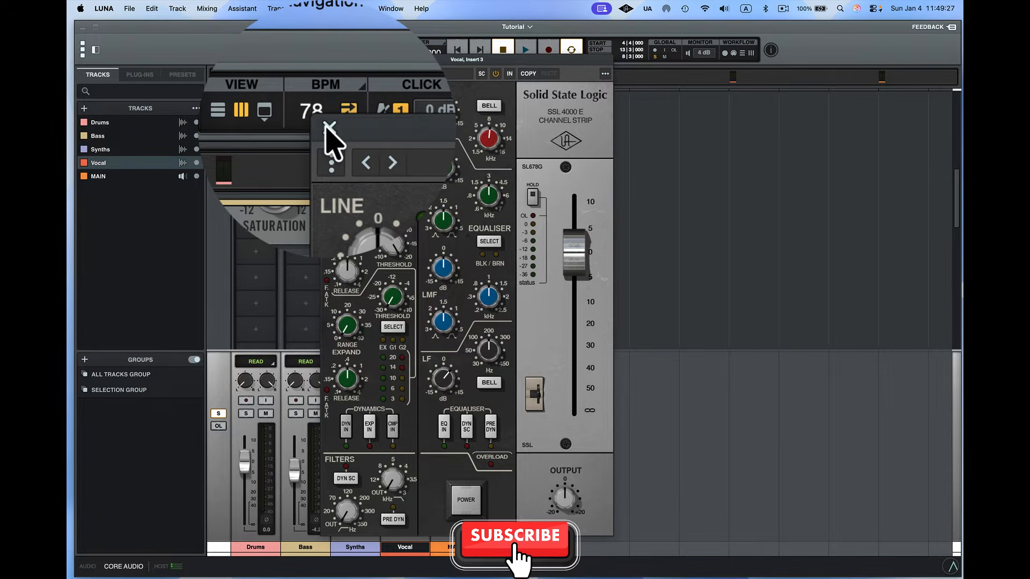
# - Move the SSL 4000 E channel strip window clear of the mixer and play back the vocal with the strip bypassed
pyautogui.moveTo(383, 60); pyautogui.dragTo(553, 96)
pyautogui.scroll(3, 370, 196)
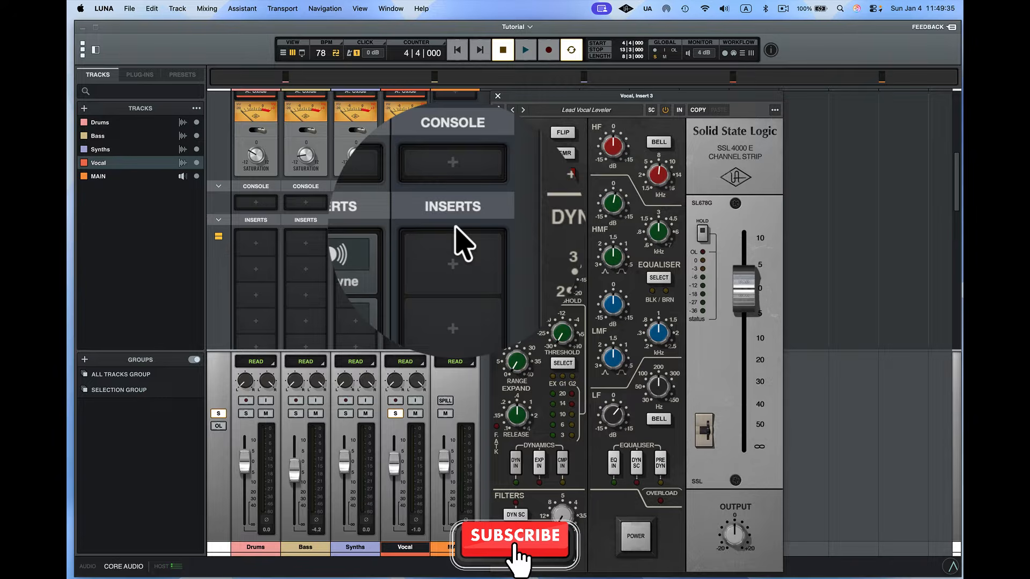
pyautogui.press('space')
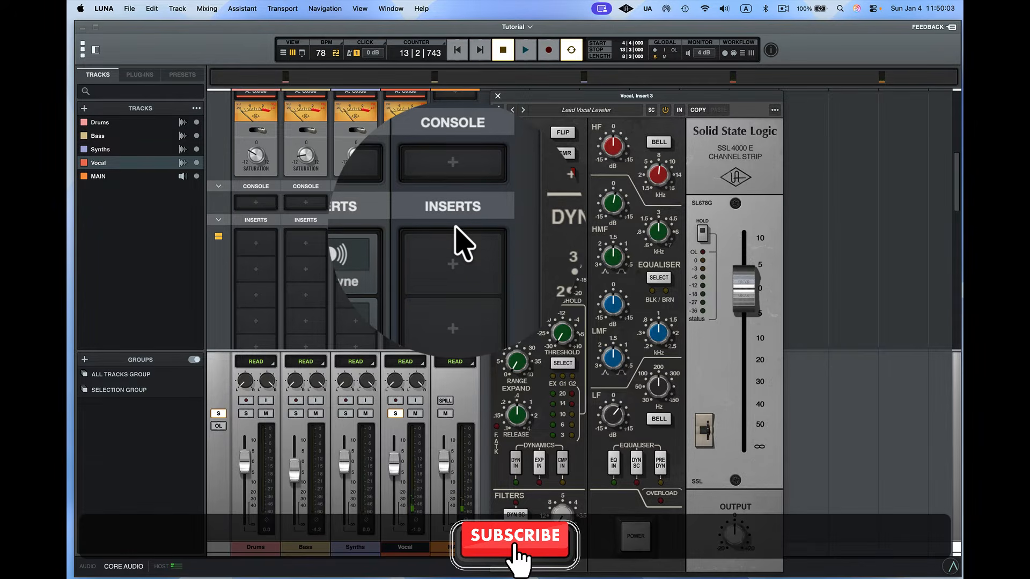
pyautogui.press('space')
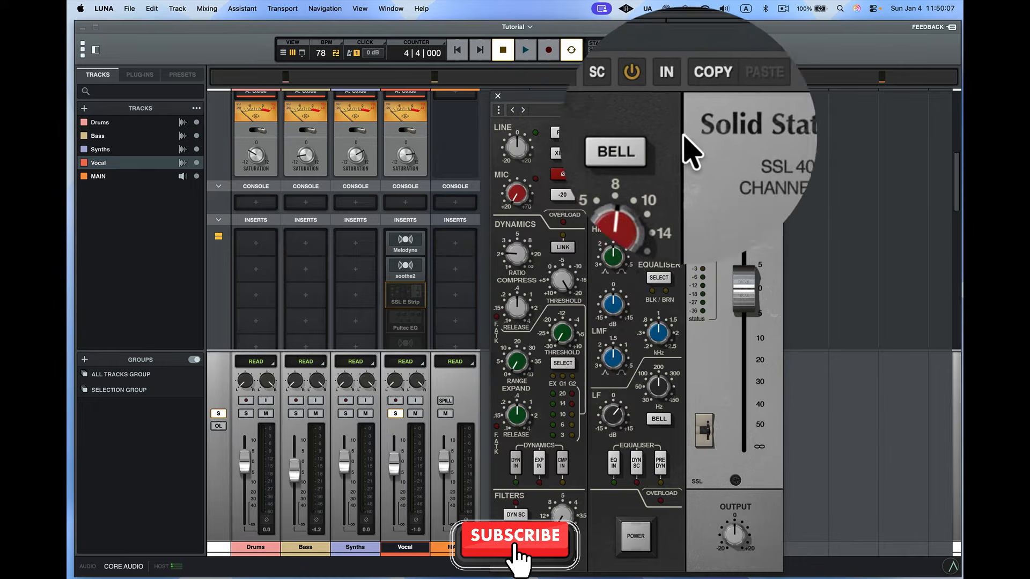
# - Switch in the SSL E channel strip on the Vocal track and play back the processed vocal
pyautogui.click(679, 110)
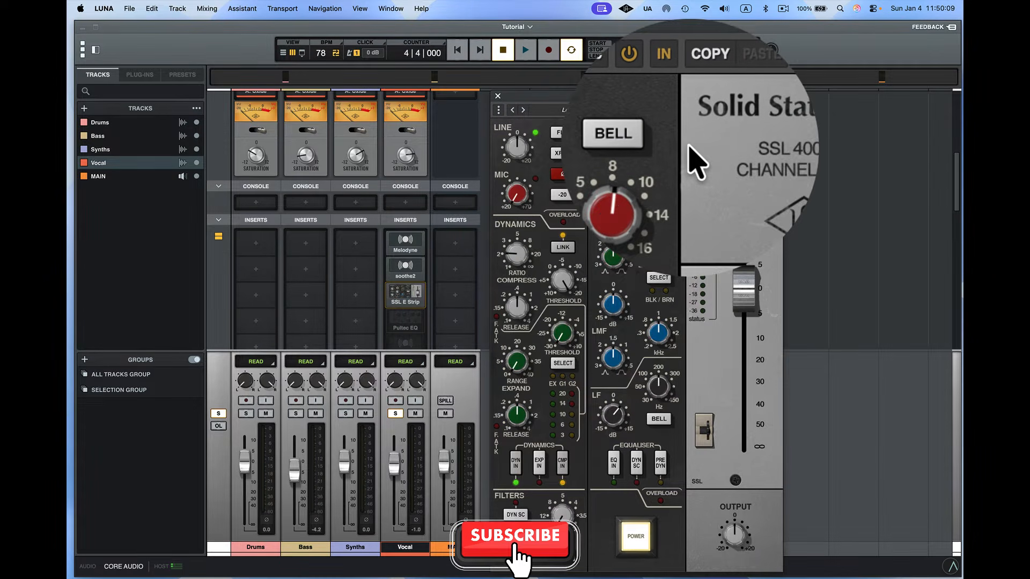
pyautogui.press('space')
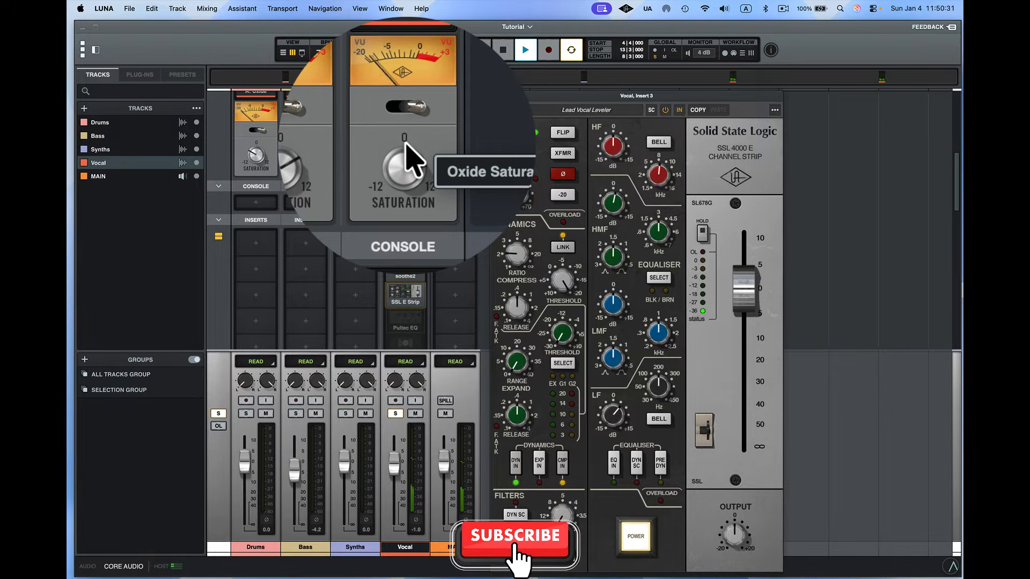
pyautogui.press('space')
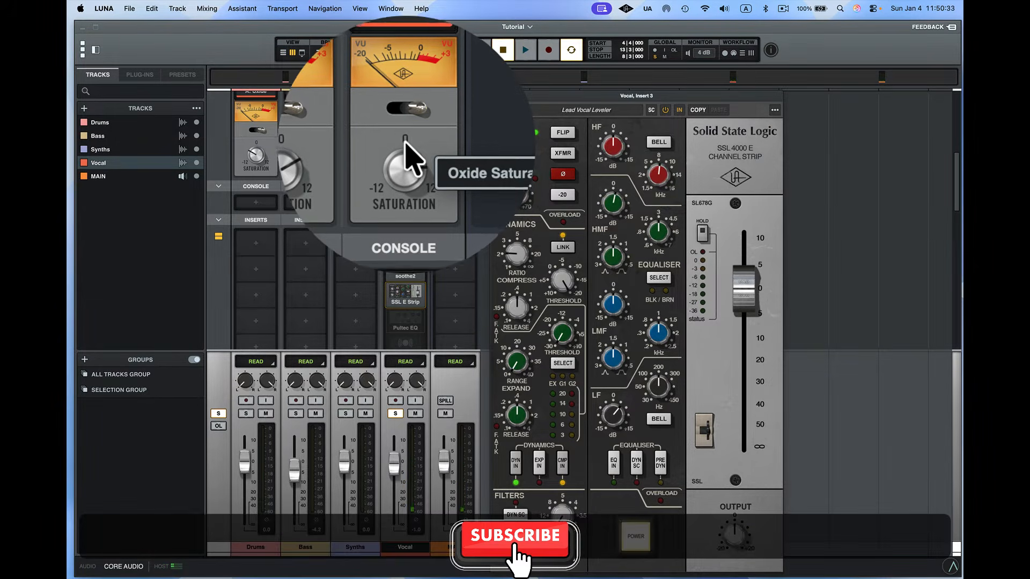
# - Open the Pultec EQ on the Vocal track, switch it in, audition the vocal, and close the plug-in window
pyautogui.click(410, 322)
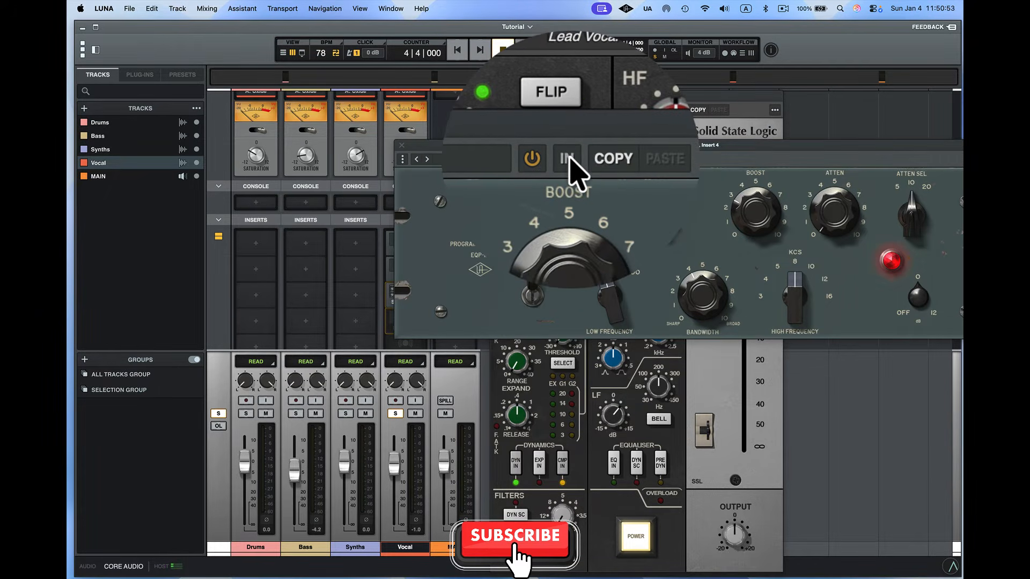
pyautogui.press('space')
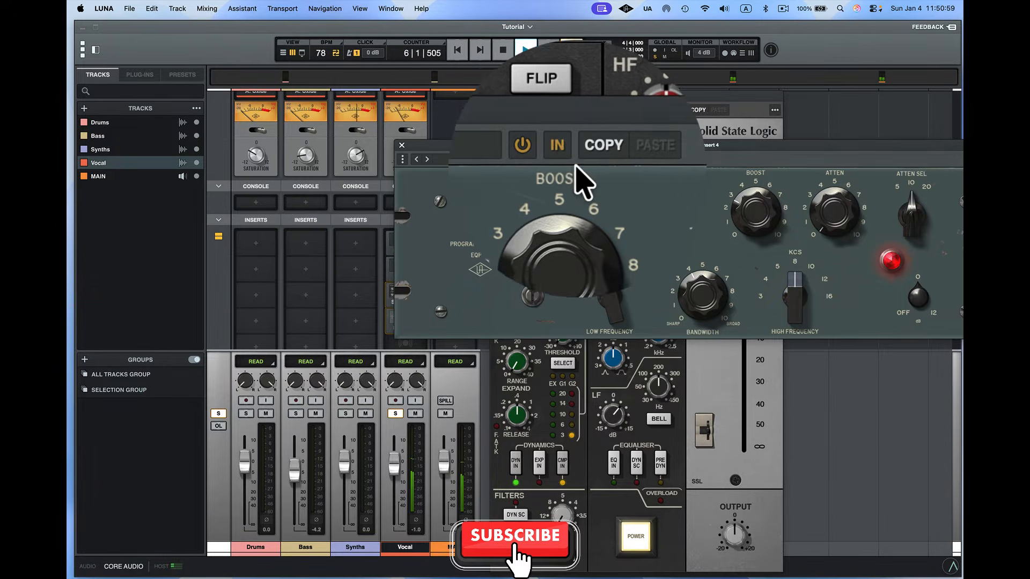
pyautogui.moveTo(558, 236); pyautogui.dragTo(556, 208)
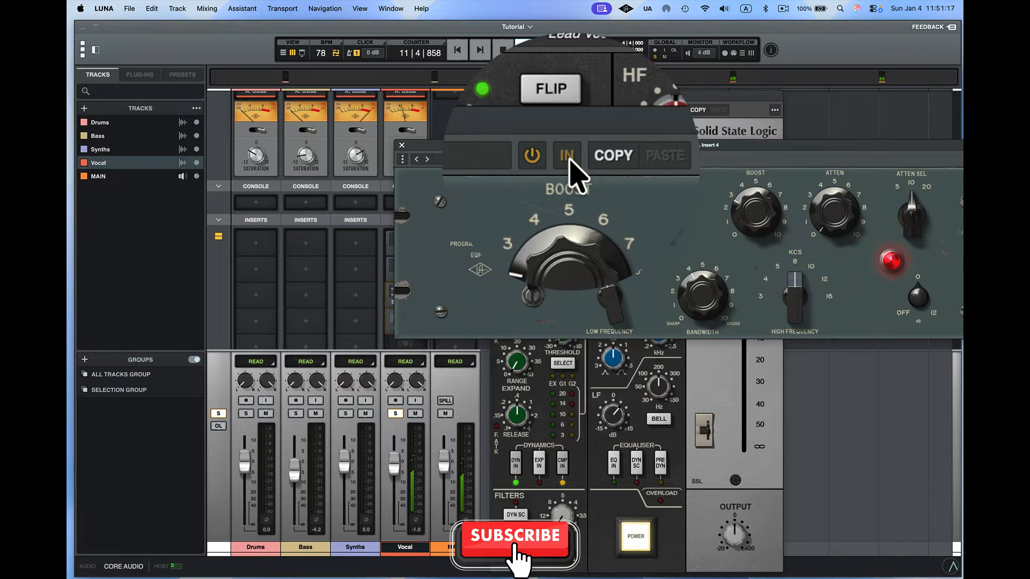
pyautogui.press('space')
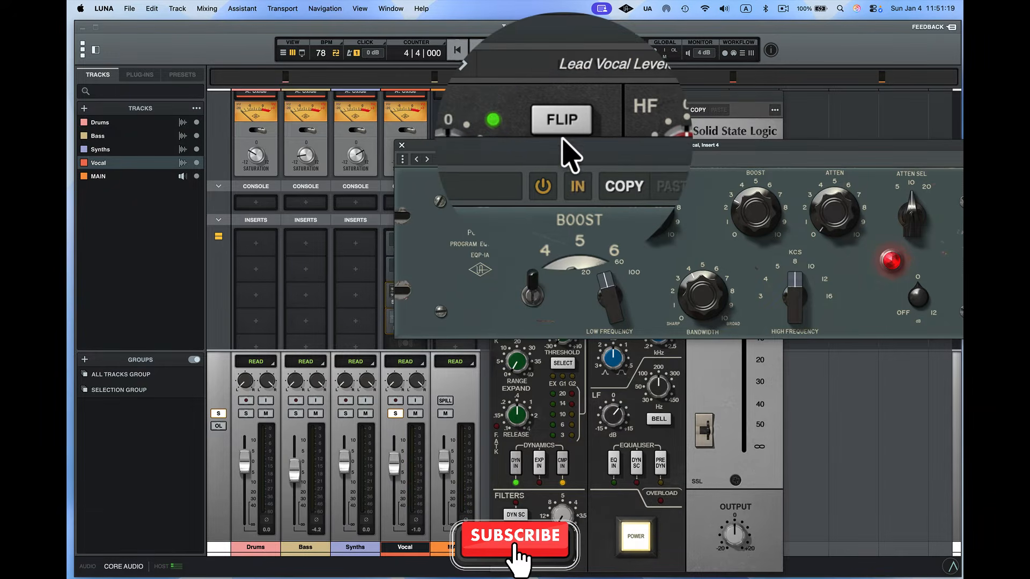
pyautogui.click(401, 145)
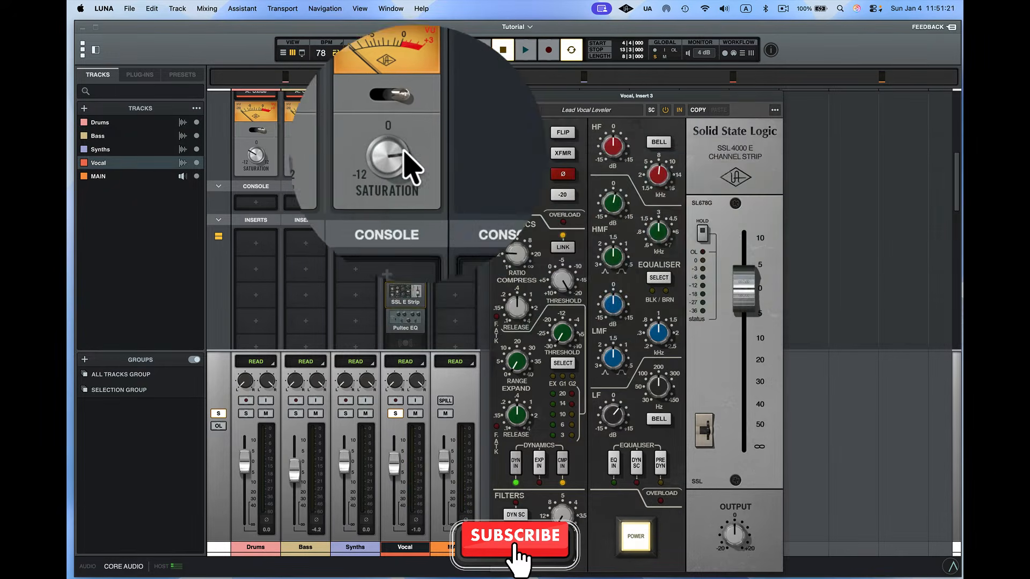
# - Open the Pro-Q 3 insert on the Vocal track and reposition its window below the SSL strip's header
pyautogui.scroll(-2, 464, 279)
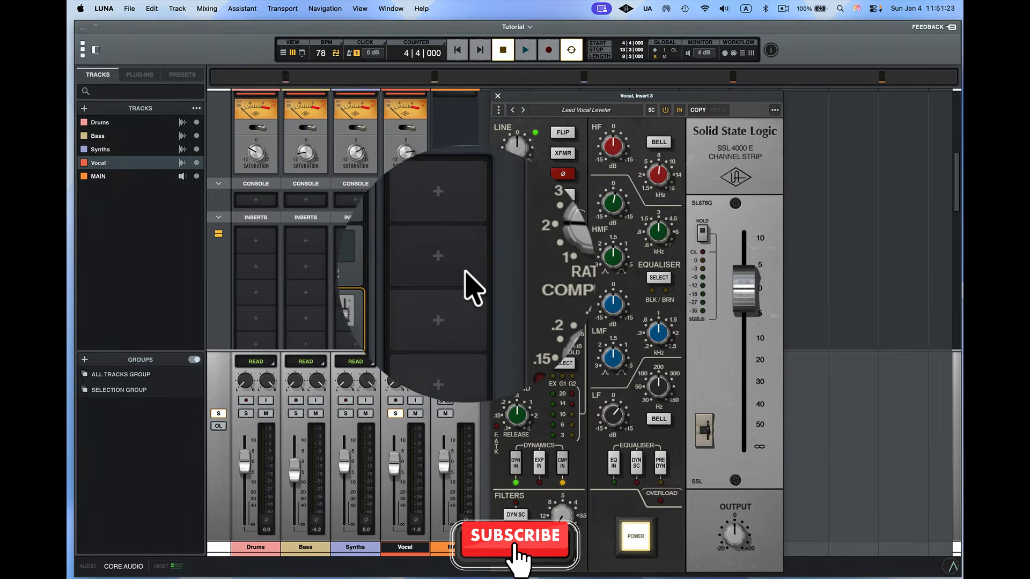
pyautogui.scroll(-2, 464, 279)
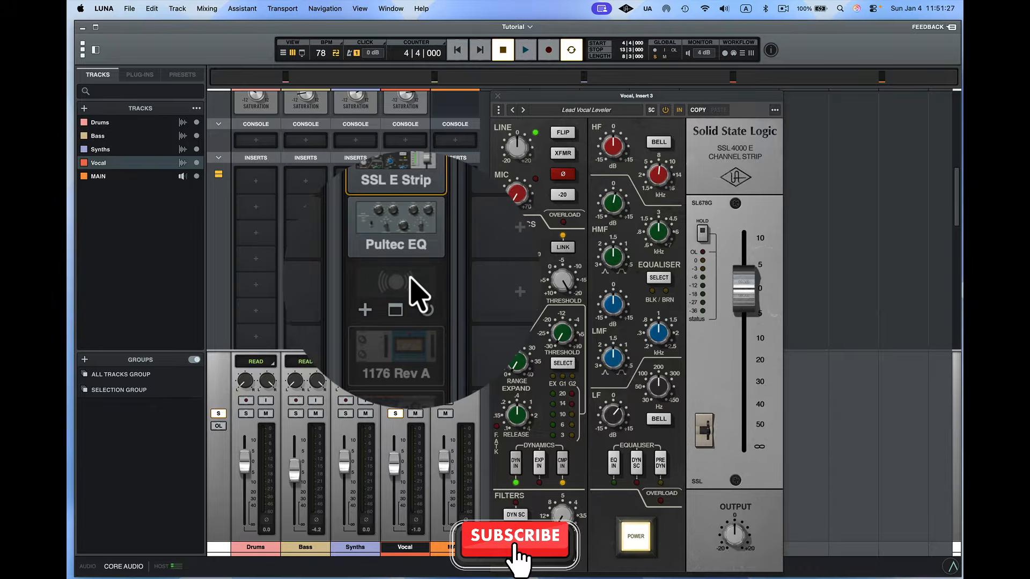
pyautogui.click(411, 282)
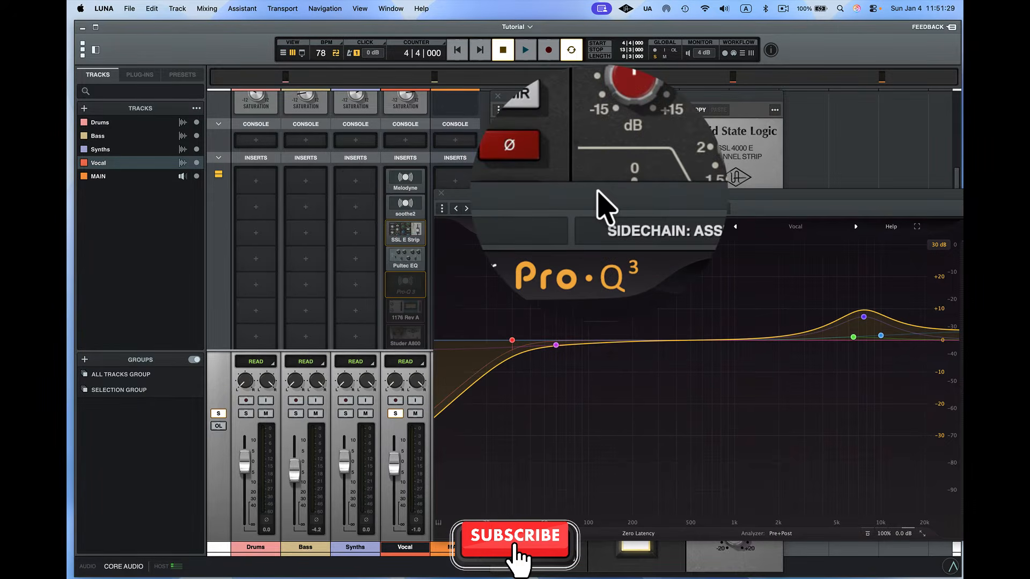
pyautogui.moveTo(597, 190); pyautogui.dragTo(562, 112)
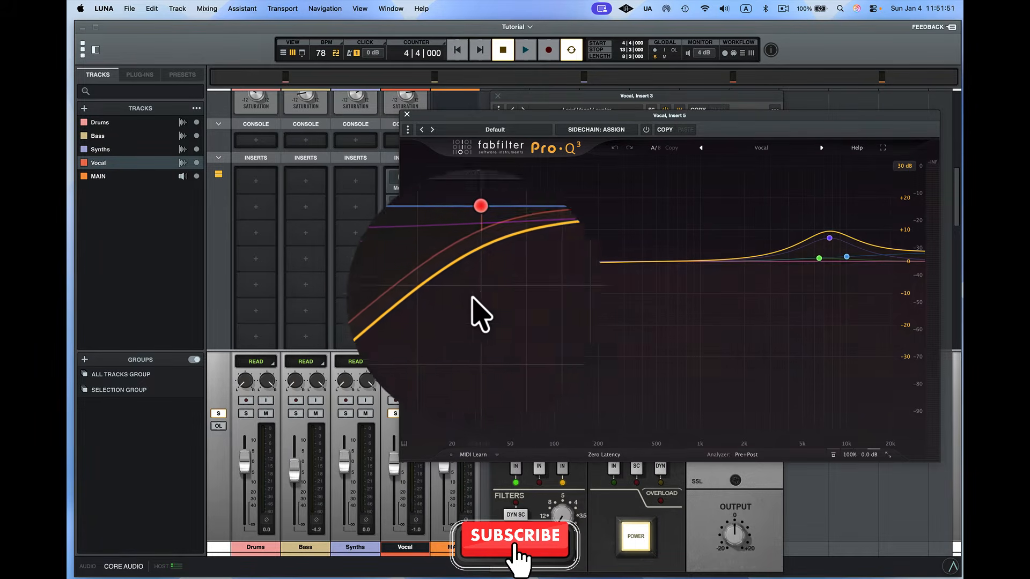
pyautogui.moveTo(516, 270)
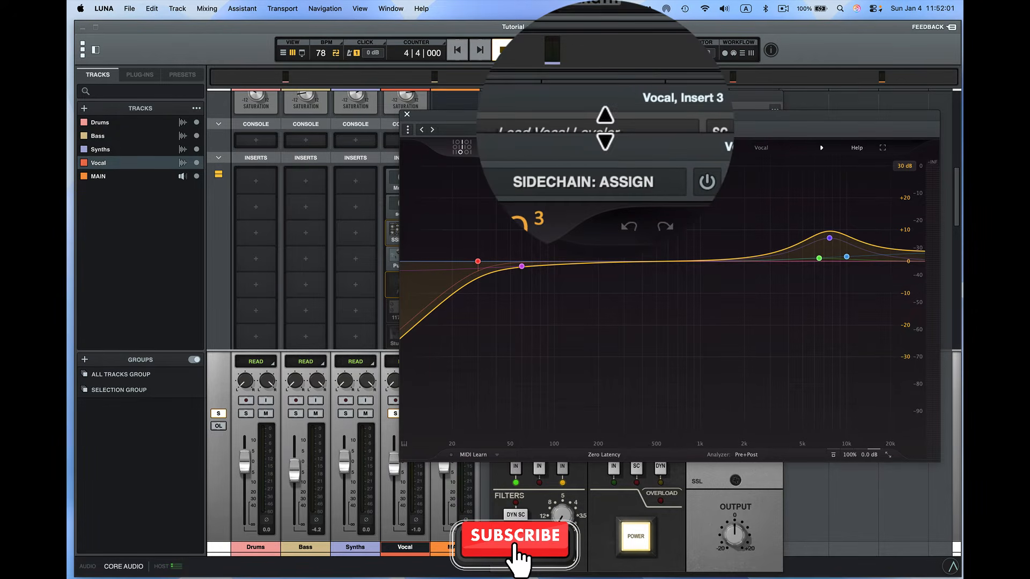
pyautogui.moveTo(604, 131); pyautogui.dragTo(525, 169)
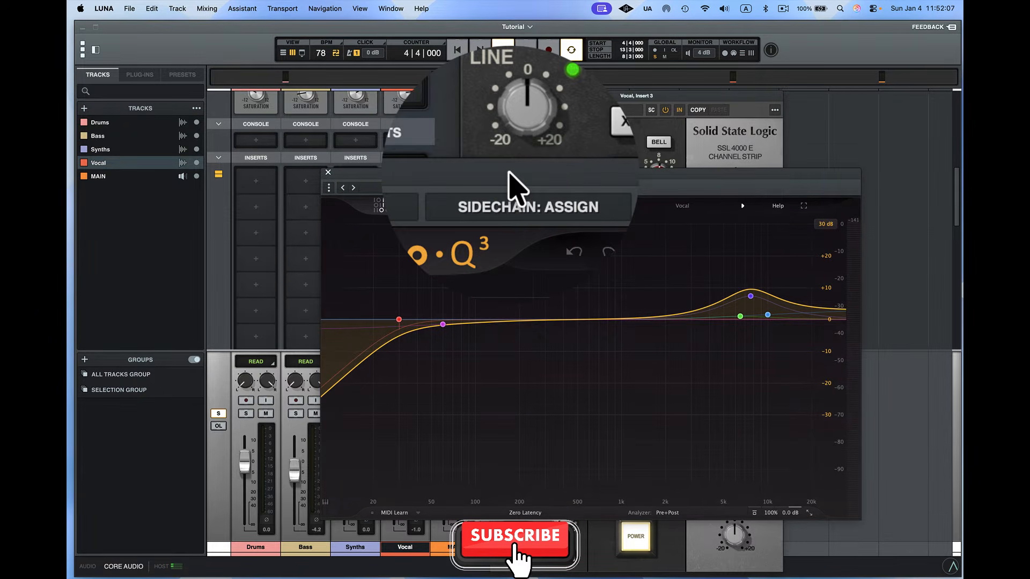
# - Enable Pro-Q 3 while the vocal plays and slightly lower the gain of its high-frequency bell boost
pyautogui.press('space')
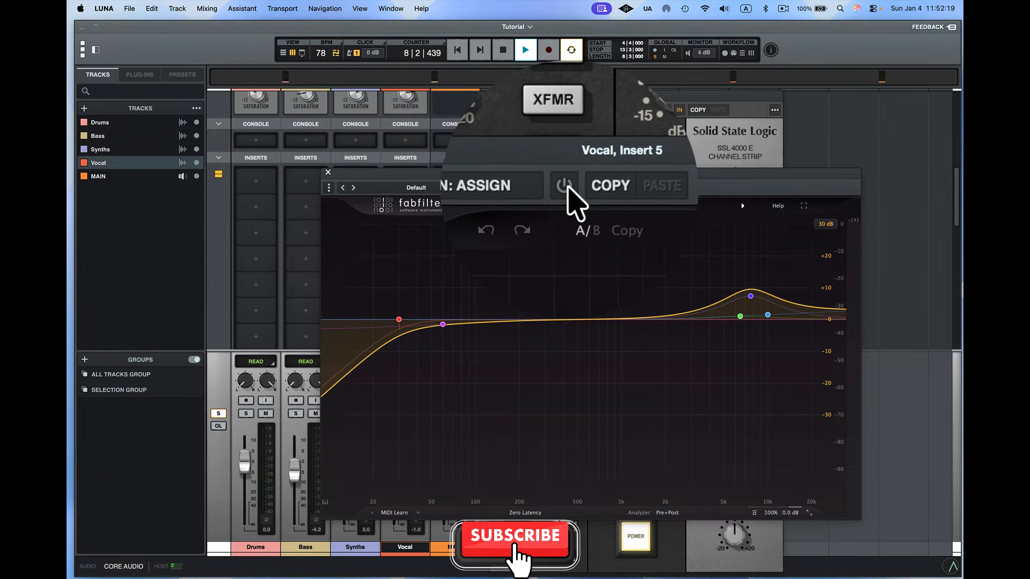
pyautogui.click(566, 186)
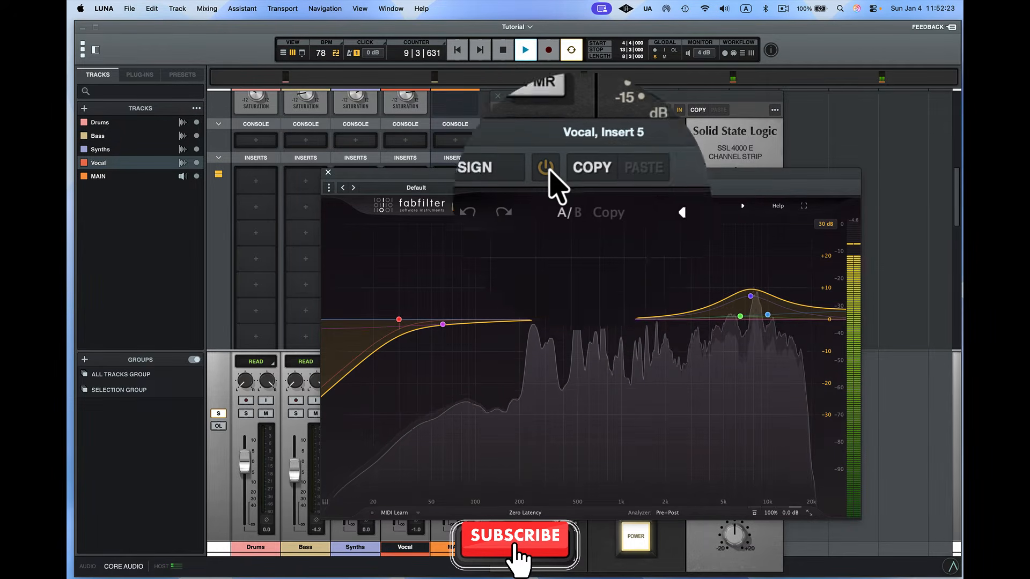
pyautogui.click(750, 294)
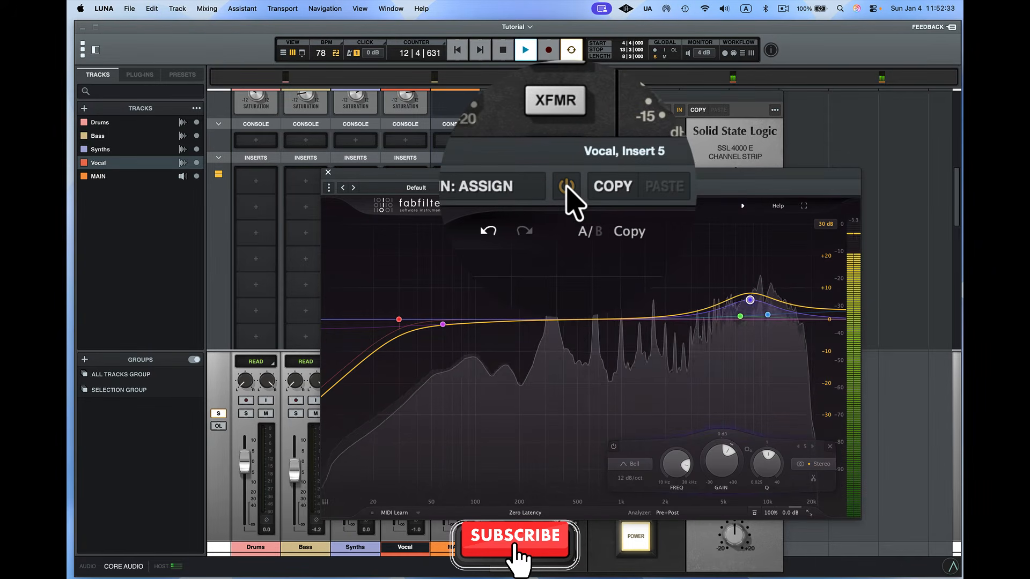
# - Compare the vocal with Pro-Q 3 bypassed and enabled, leave it on, stop playback and close its window
pyautogui.click(566, 186)
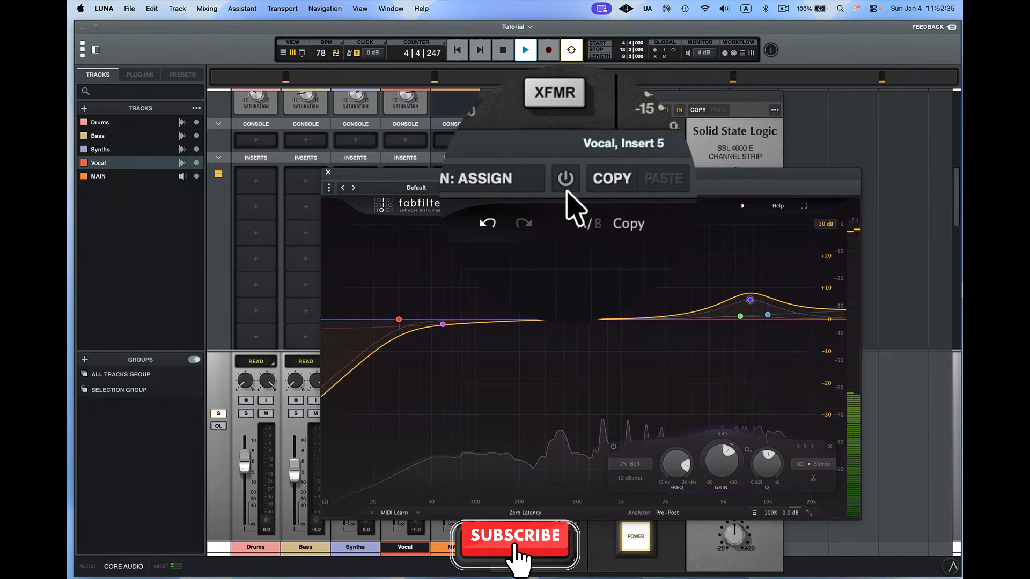
pyautogui.click(567, 189)
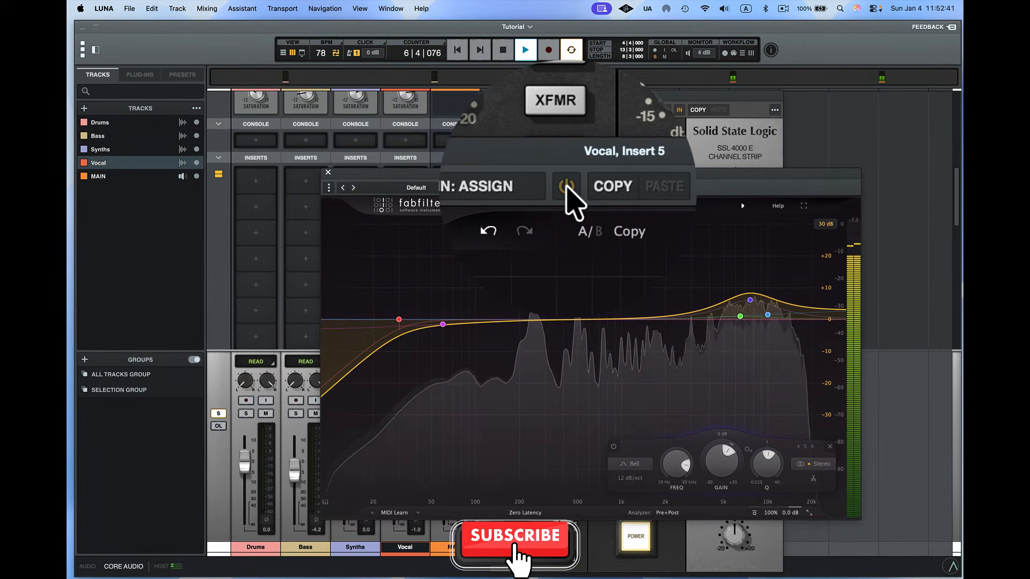
pyautogui.press('space')
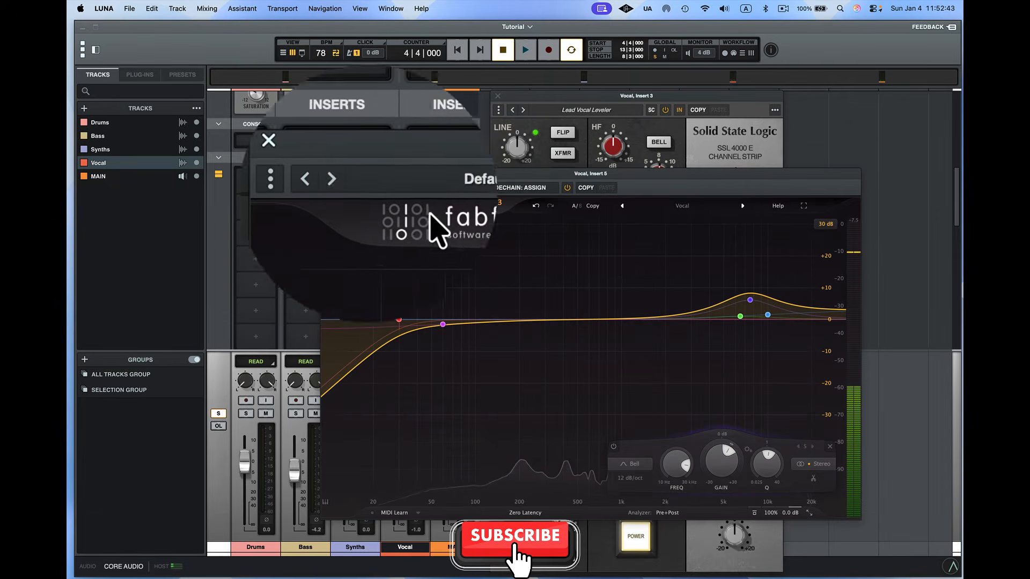
pyautogui.click(328, 172)
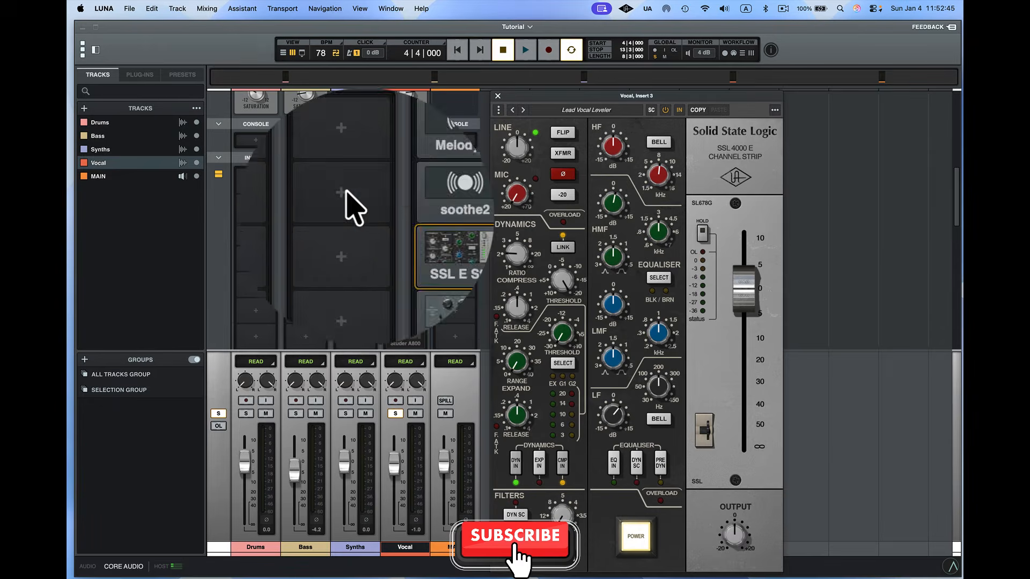
# - Open the 1176 Rev A on the Vocal track, compare playback with it in and out, and leave it switched in
pyautogui.click(405, 306)
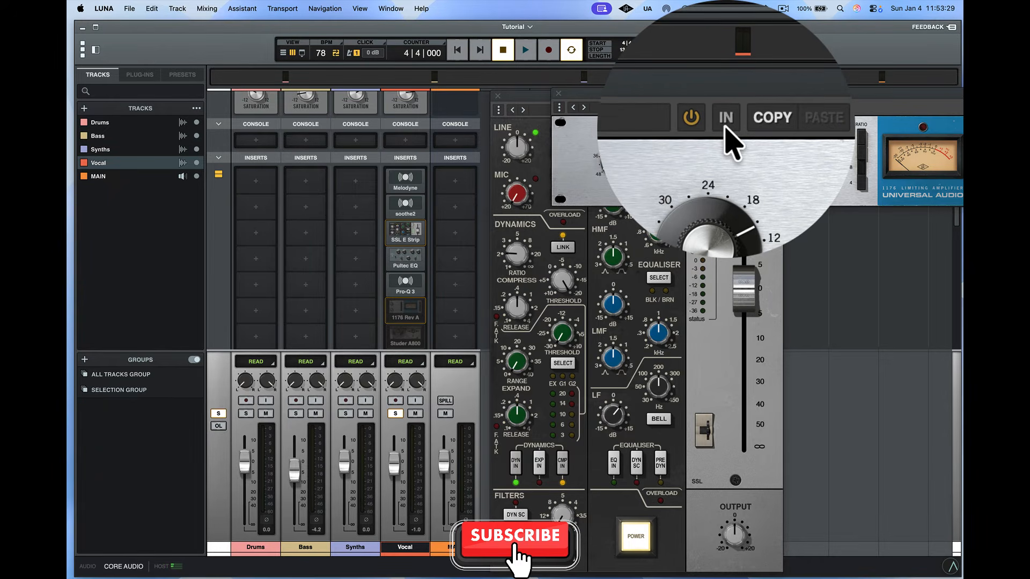
pyautogui.click(724, 128)
pyautogui.press('space')
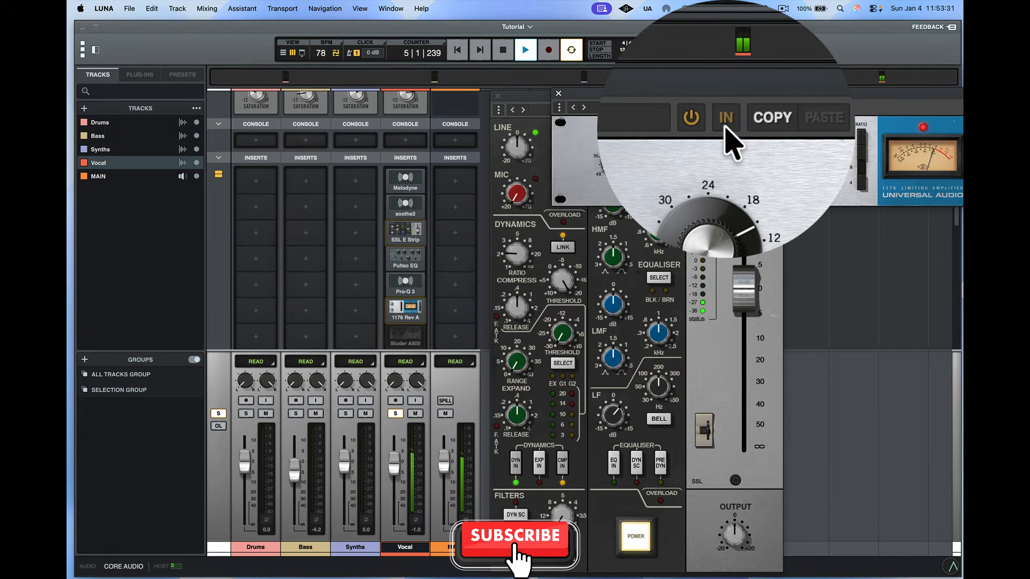
pyautogui.click(725, 129)
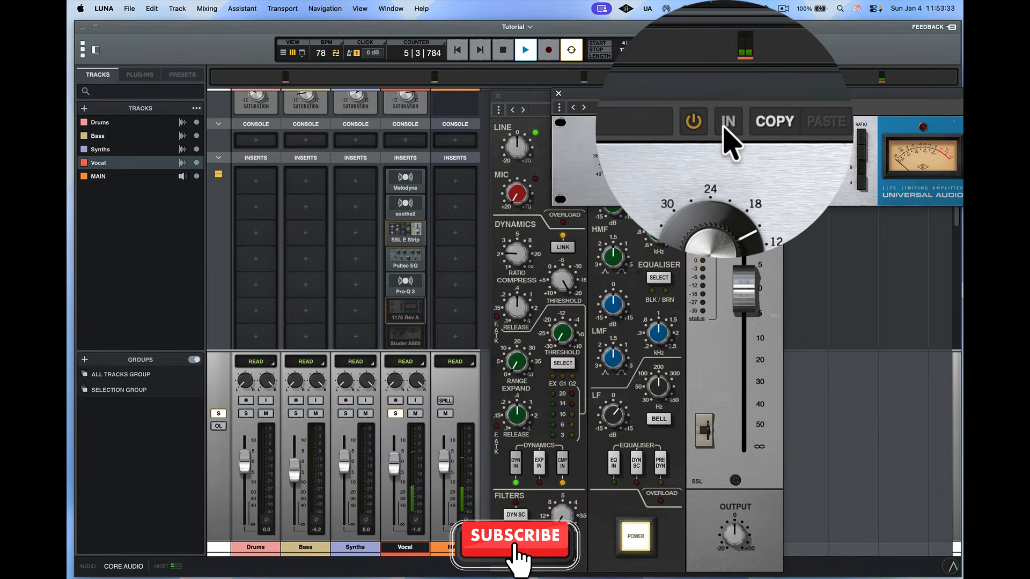
pyautogui.click(726, 129)
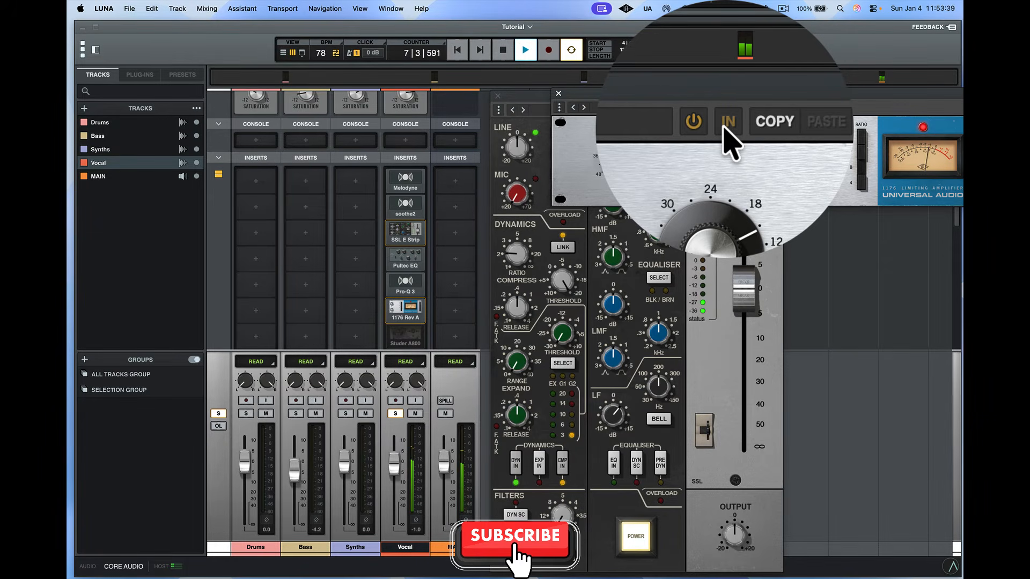
pyautogui.click(724, 129)
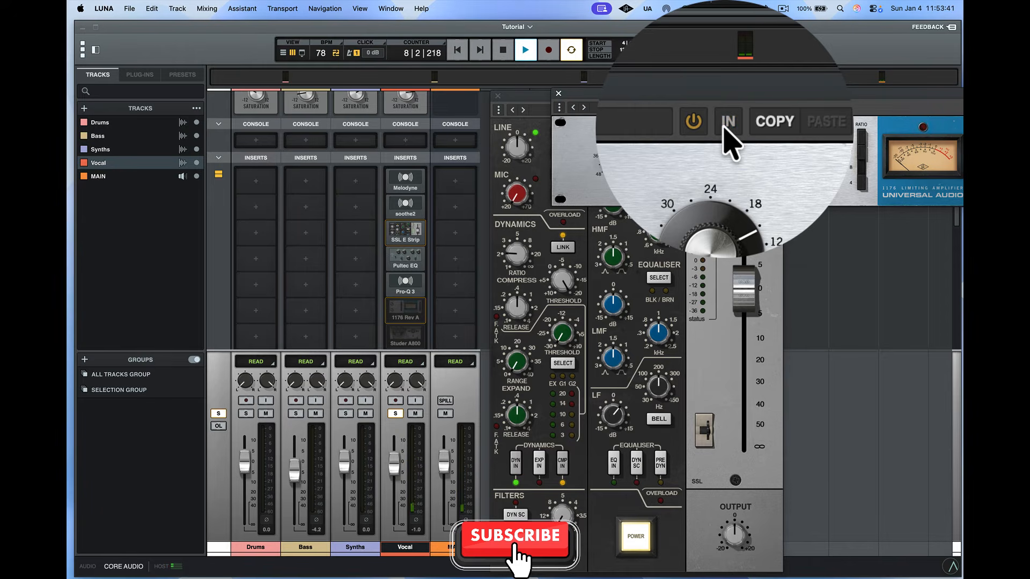
pyautogui.click(725, 128)
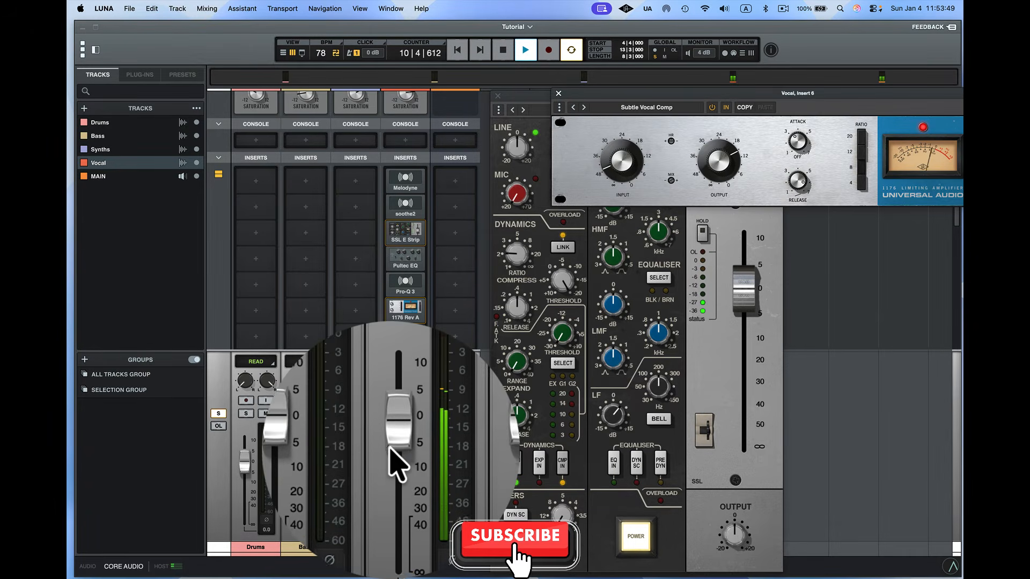
# - Lower the Vocal track fader to -1.5 dB and stop playback
pyautogui.moveTo(391, 446); pyautogui.dragTo(390, 449)
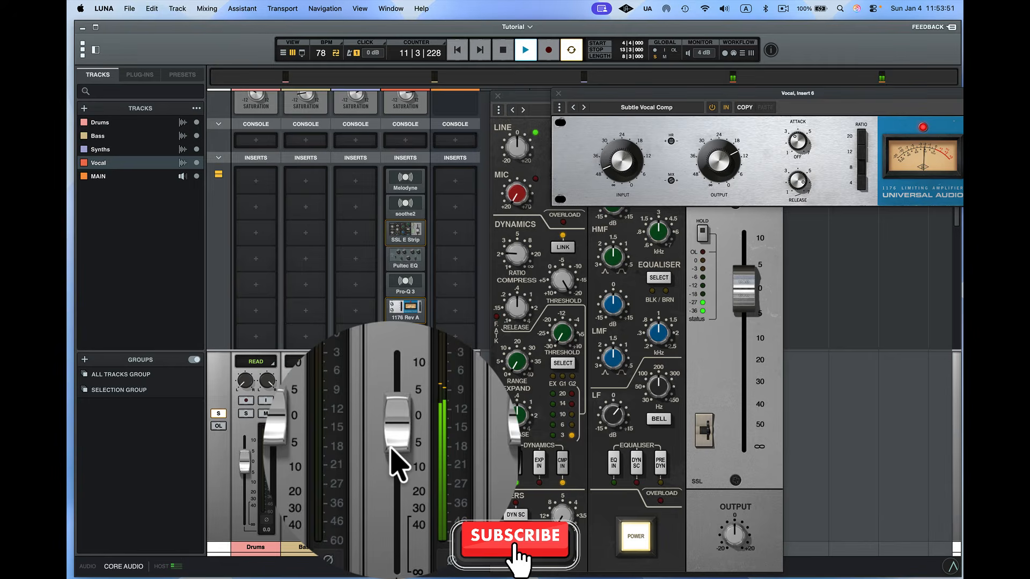
pyautogui.press('space')
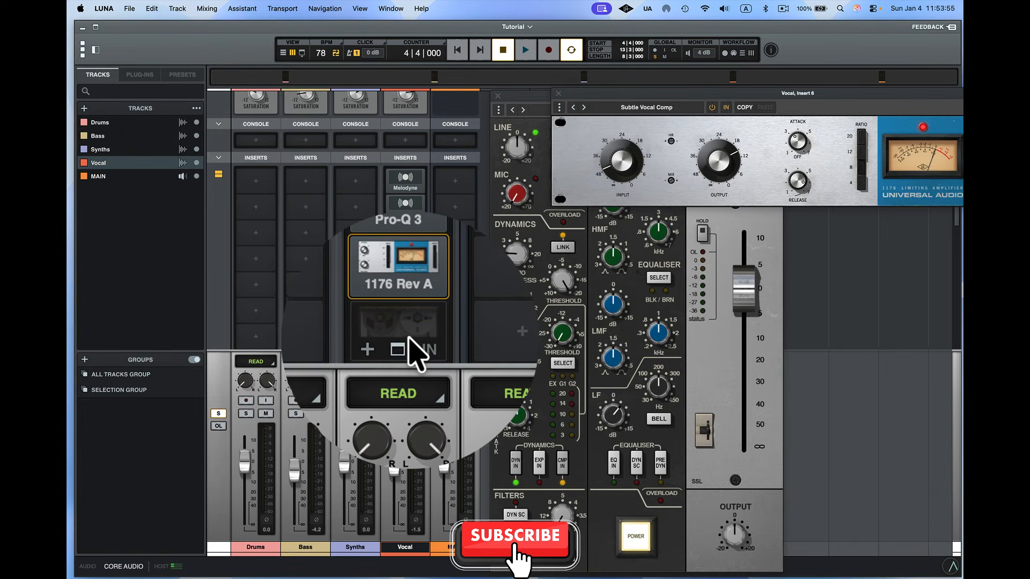
# - Open the Studer A800 on the Vocal track, play back the vocal, and switch the tape plug-in in
pyautogui.click(410, 338)
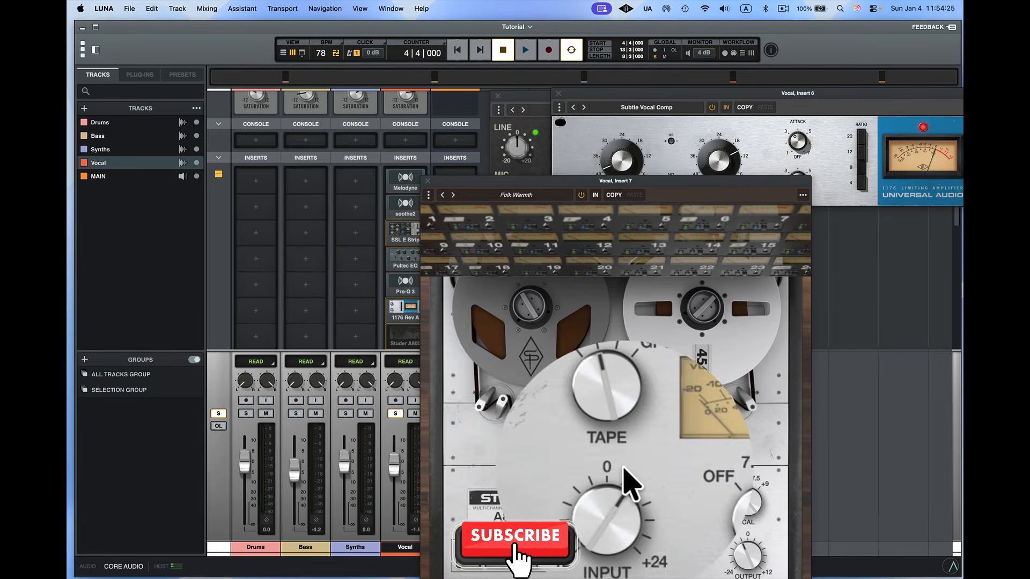
pyautogui.press('space')
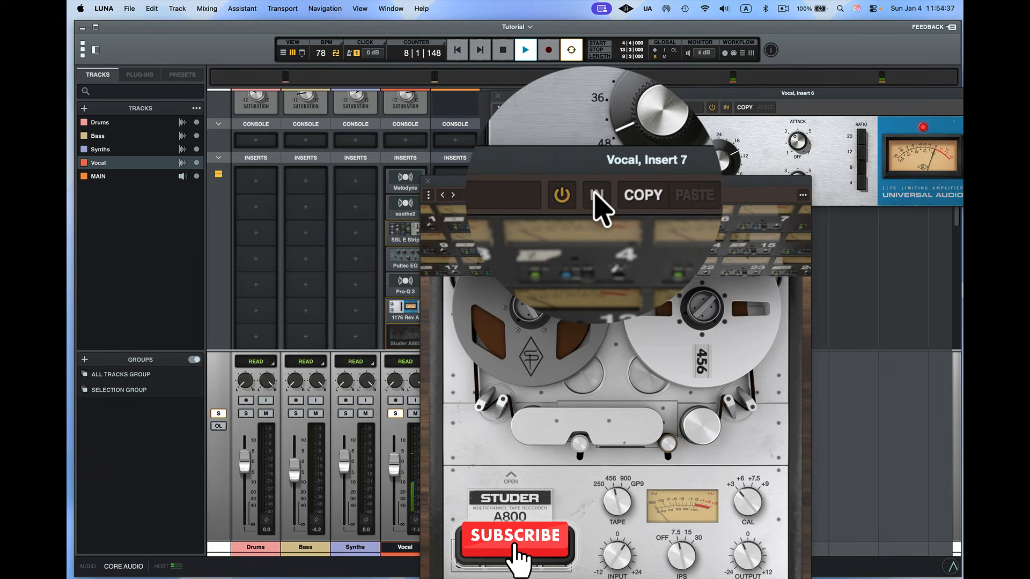
pyautogui.click(597, 196)
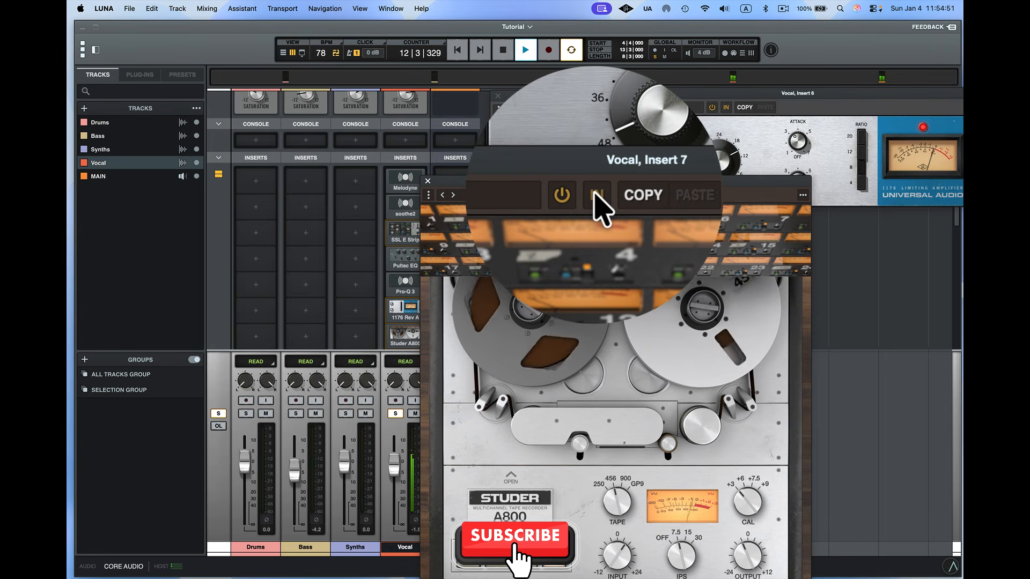
# - Stop playback and close the open Studer A800, 1176 Rev A and SSL E channel strip plug-in windows
pyautogui.press('space')
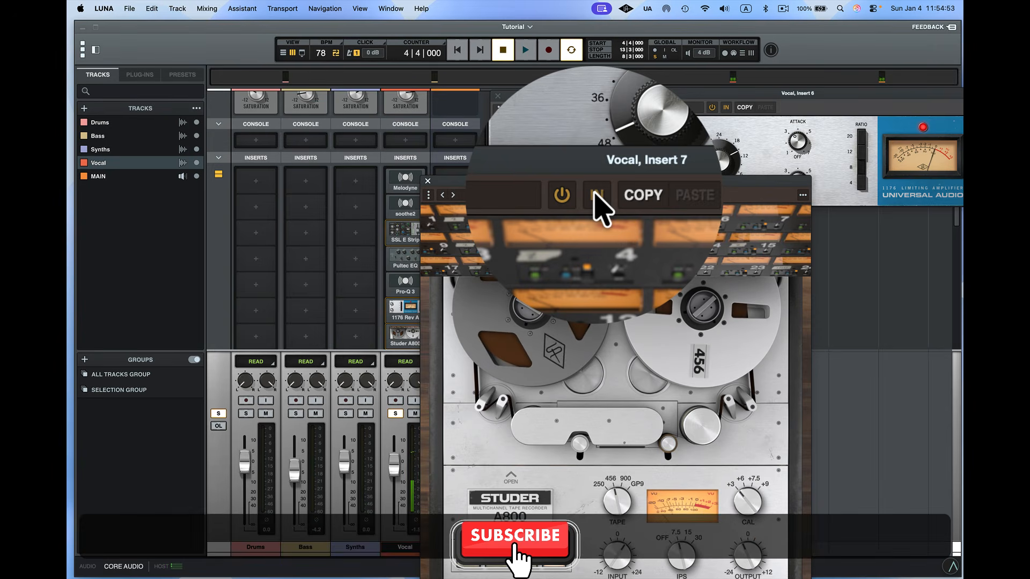
pyautogui.click(427, 179)
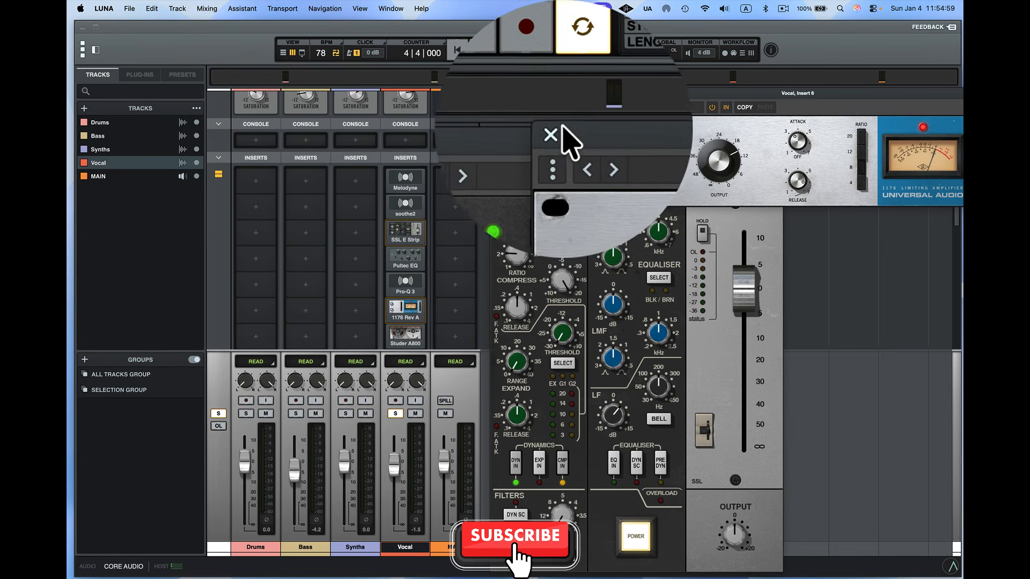
pyautogui.click(558, 94)
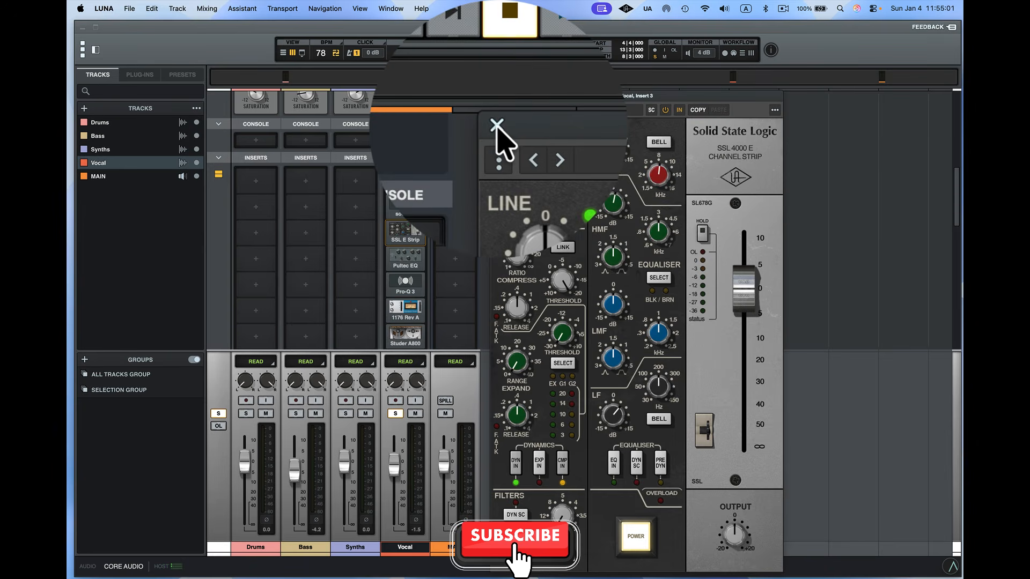
pyautogui.click(501, 112)
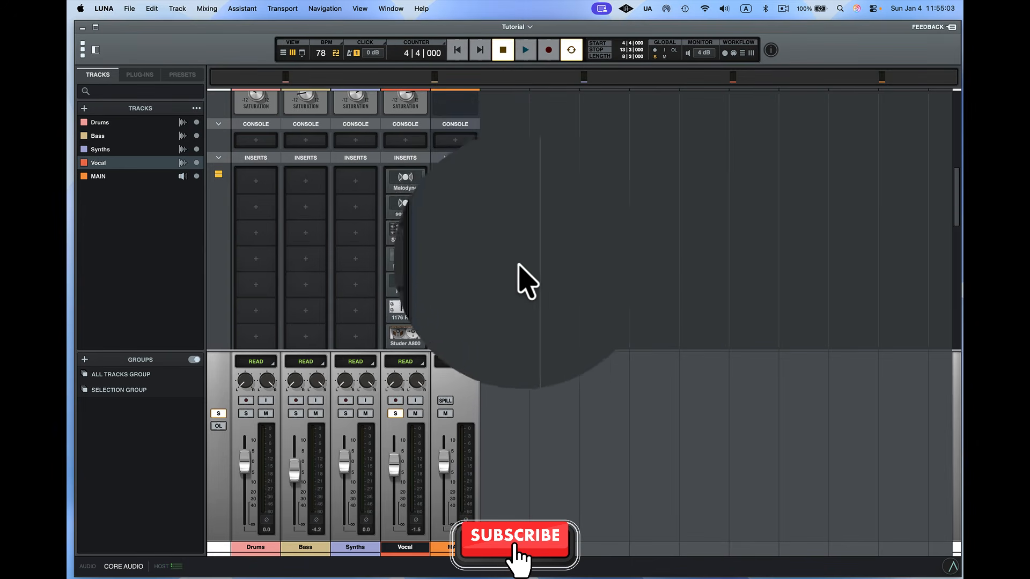
pyautogui.scroll(-2, 516, 221)
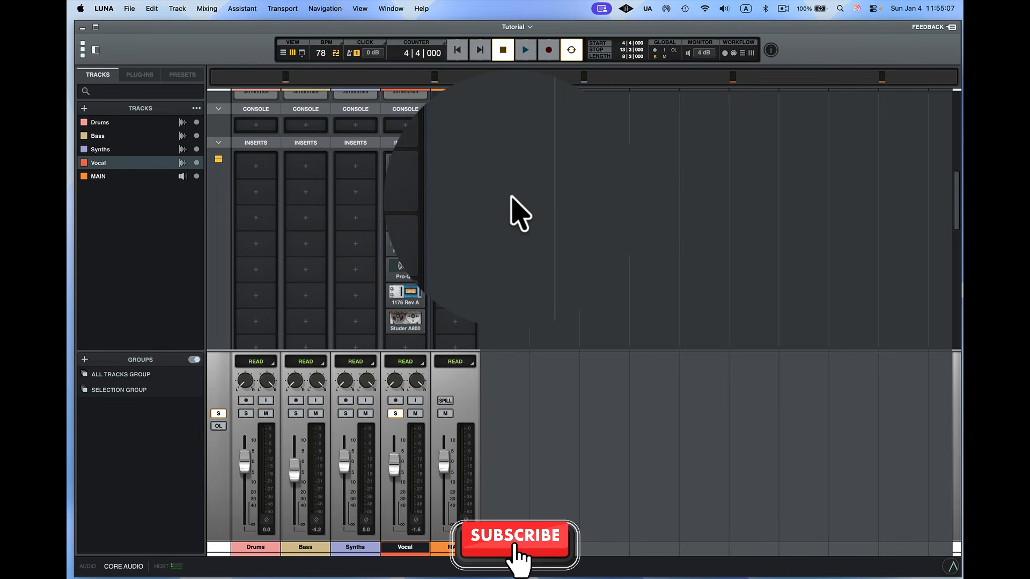
pyautogui.scroll(-1, 513, 201)
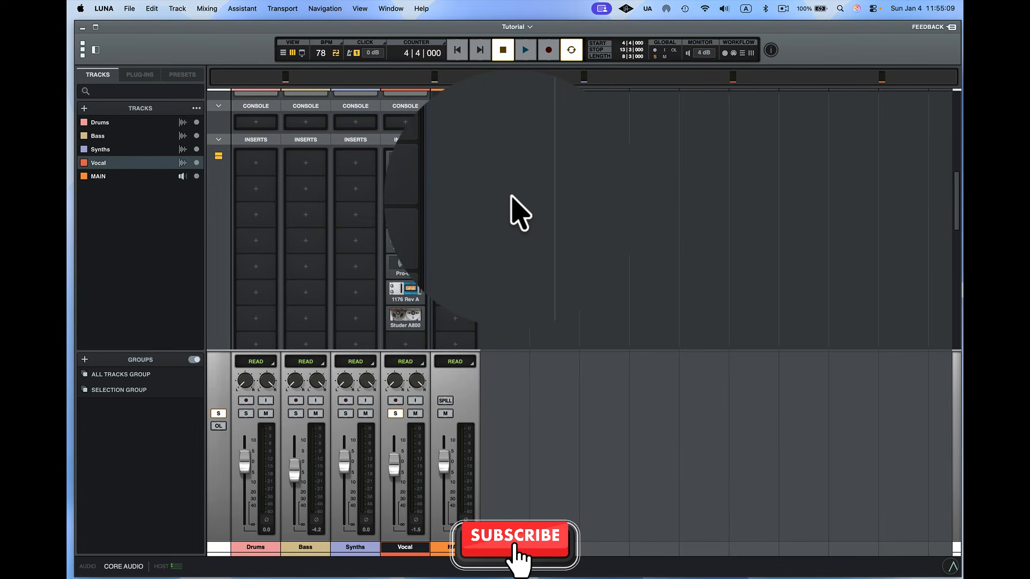